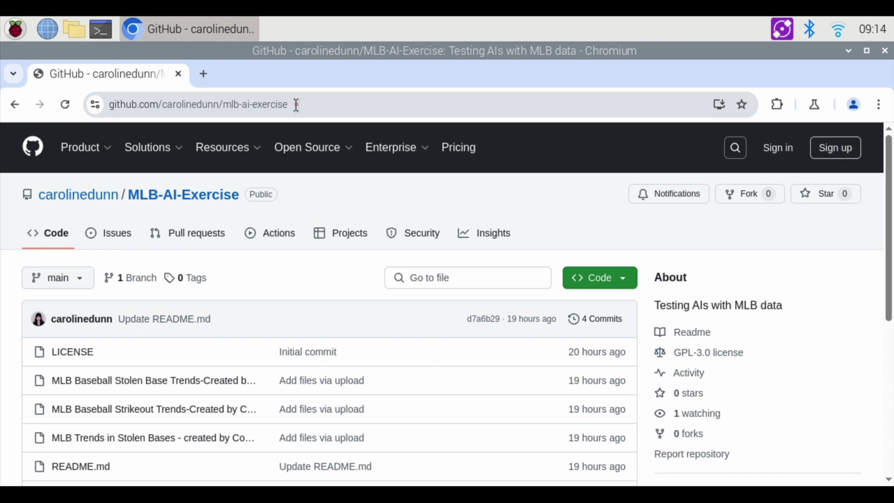
Step: Open the file page for 'MLB Baseball Stolen Base Trends-Created by Copilot.pptx' in the repository
click(228, 383)
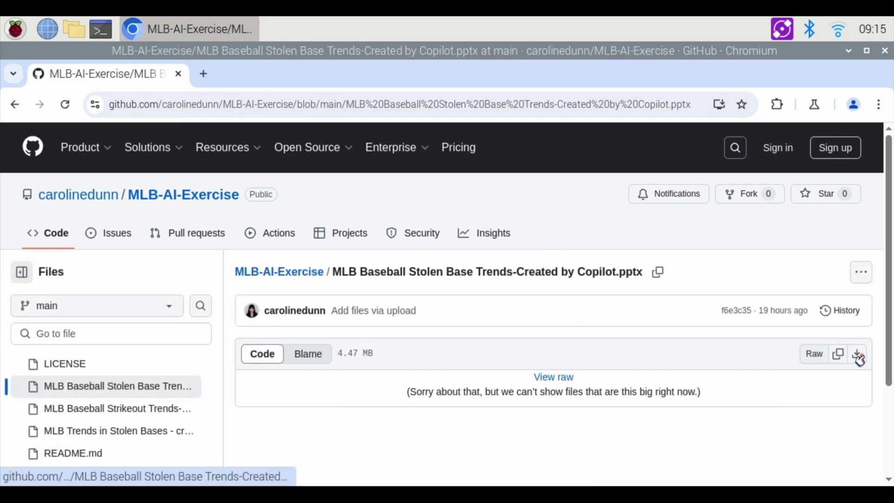
Step: Download the Stolen Base Trends .pptx, MLB Trends .docx and mlb_teams.xlsx as raw files
click(858, 356)
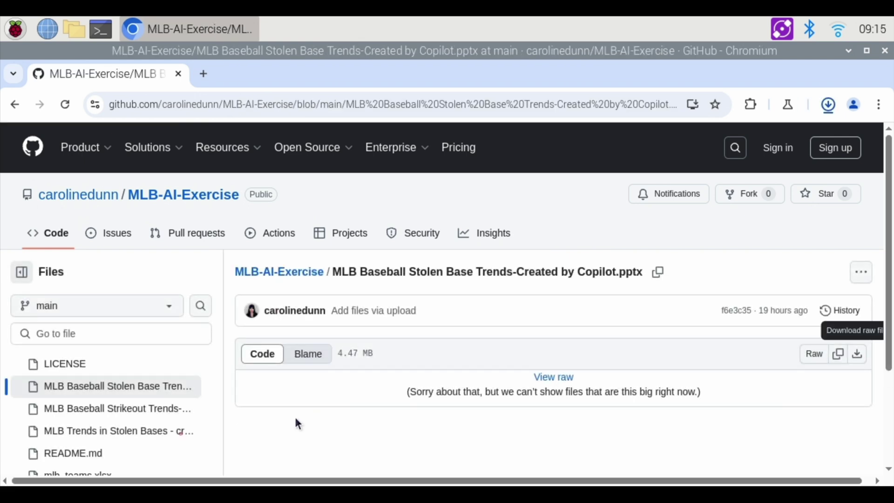
click(137, 431)
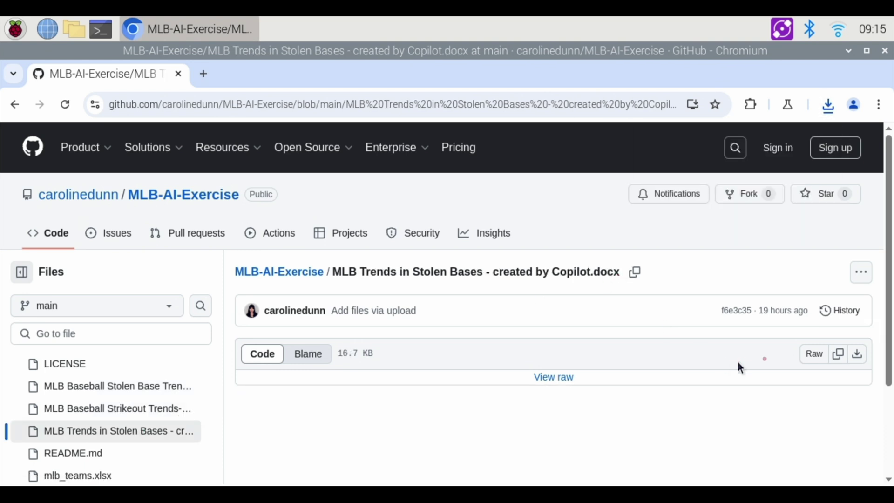
click(857, 355)
scroll(854, 358, down, 3)
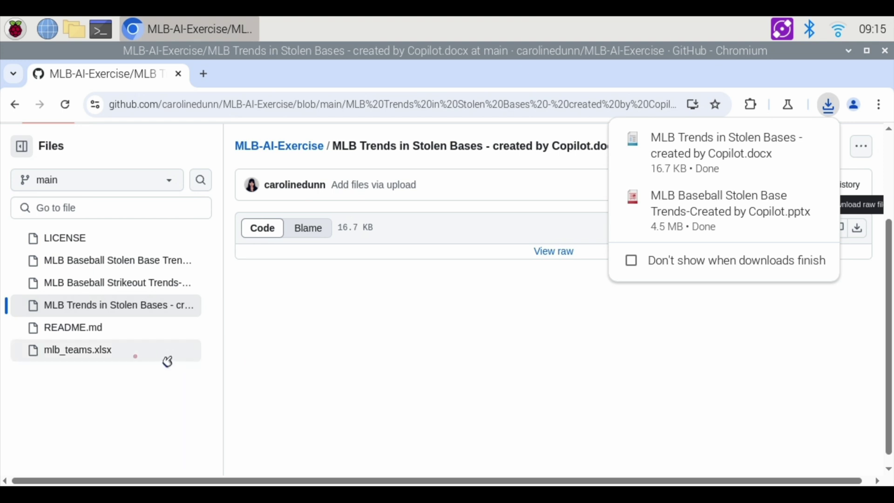
click(113, 357)
click(856, 226)
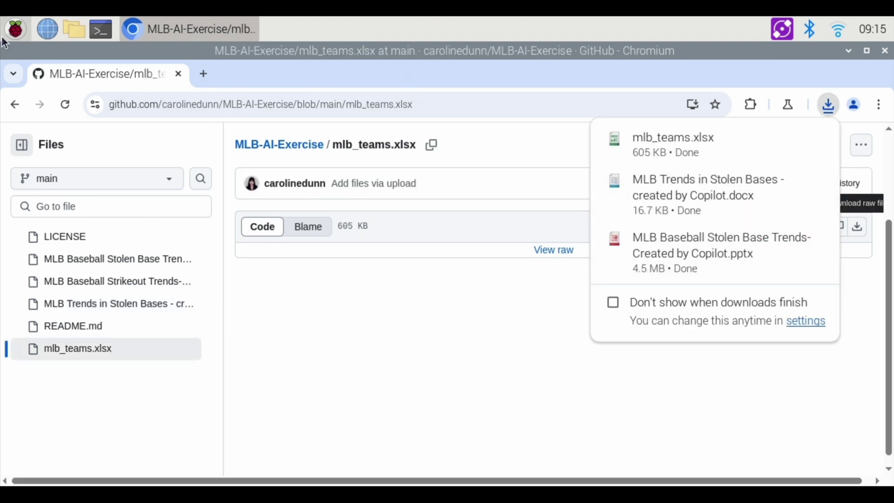
click(80, 39)
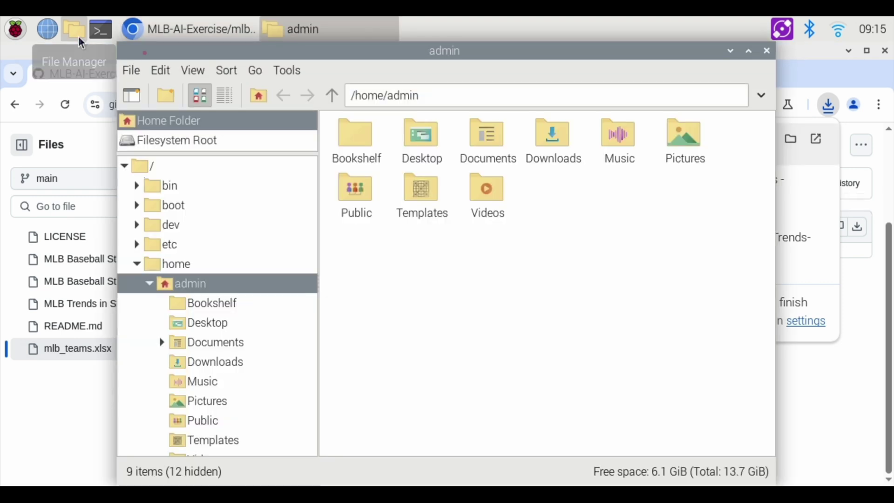
Step: In Downloads, try opening the presentation (it opens as an archive), then look for an Office app for mlb_teams.xlsx
double_click(553, 135)
double_click(362, 143)
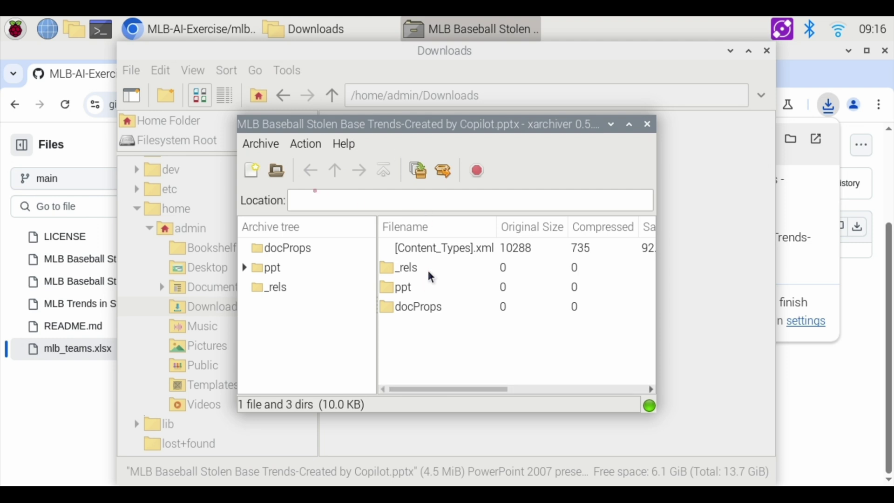
click(647, 124)
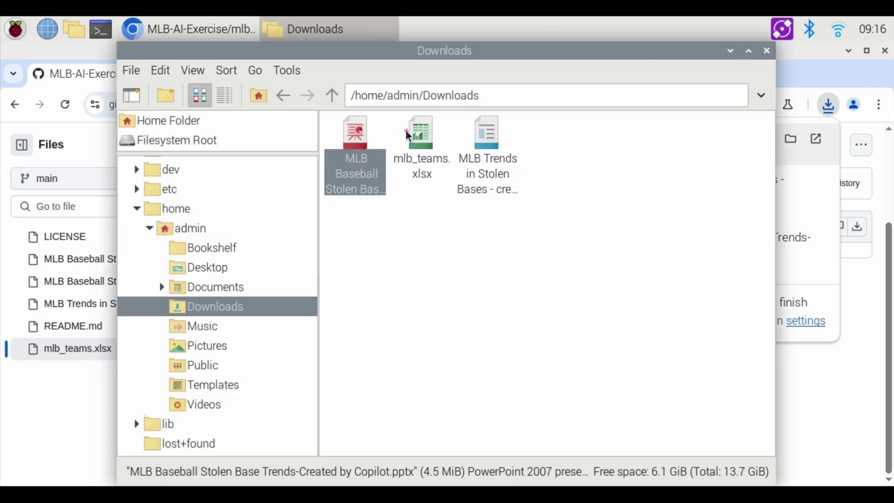
right_click(421, 139)
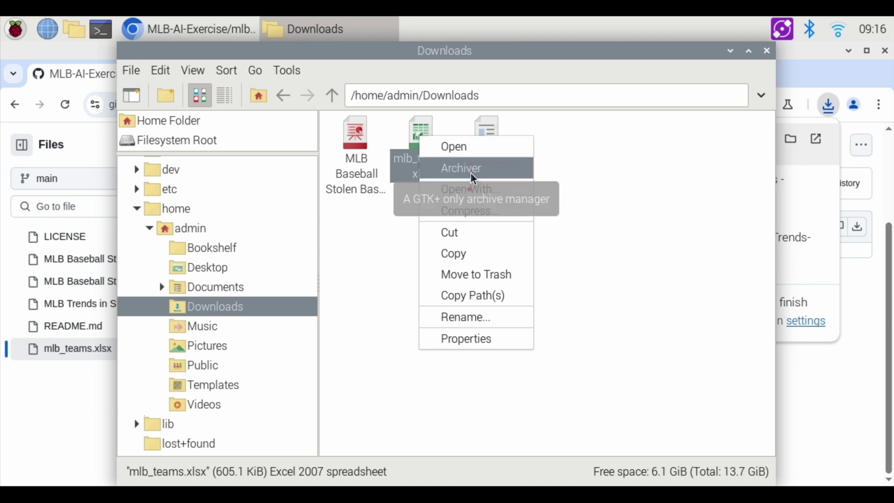
click(470, 188)
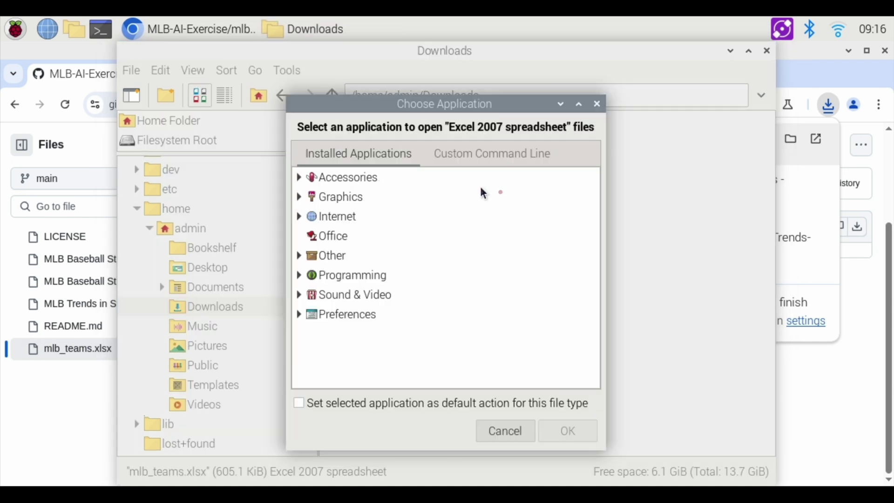
click(337, 242)
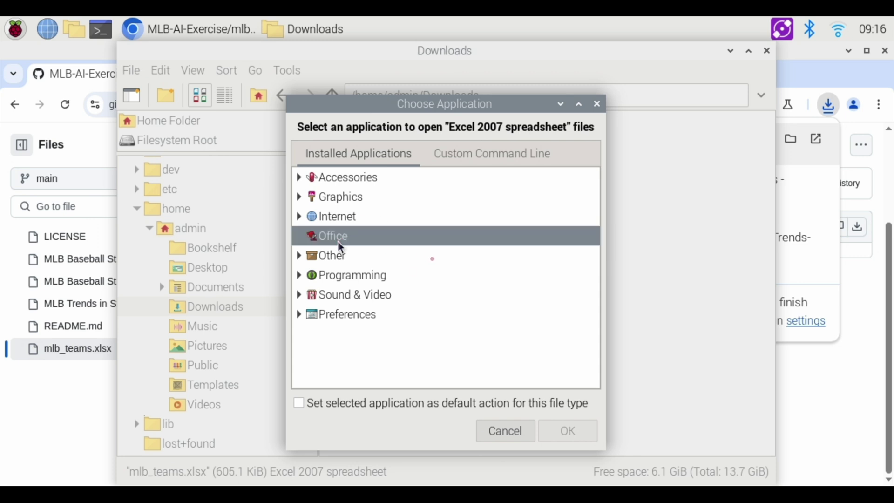
click(513, 430)
Step: Try opening the MLB Trends Word document, close its archive view, and minimise the Downloads window
right_click(492, 137)
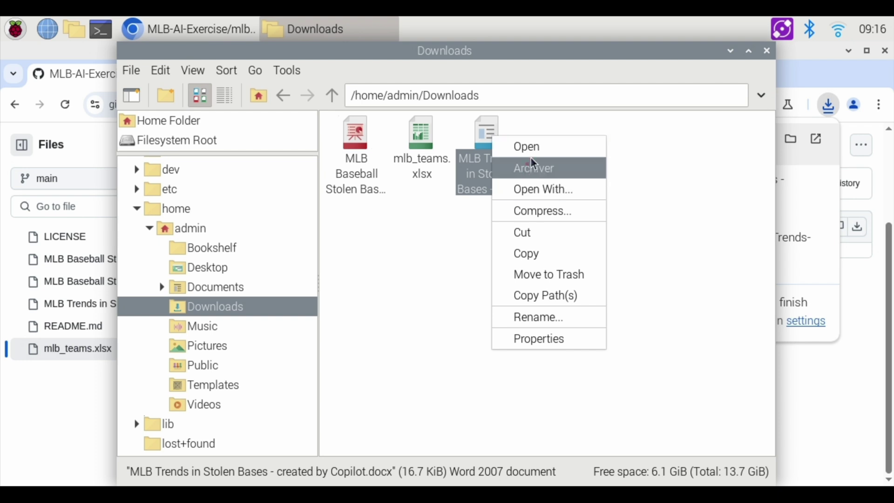
click(513, 150)
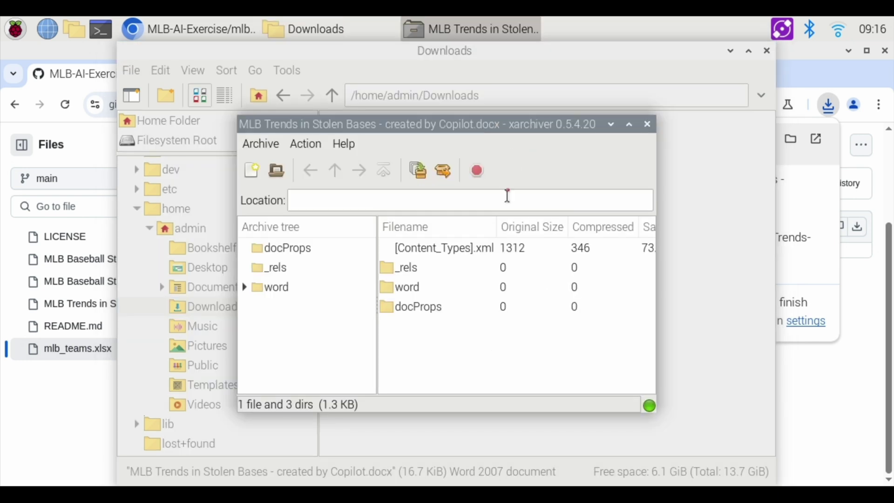
click(648, 124)
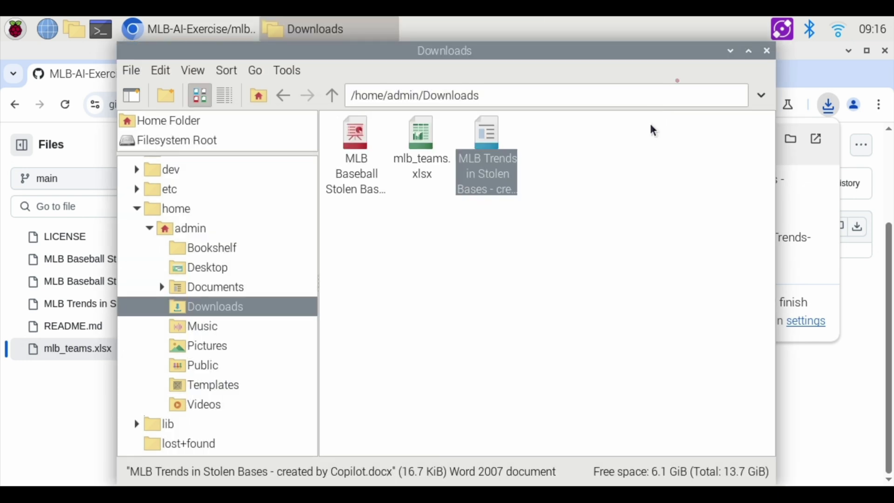
click(732, 50)
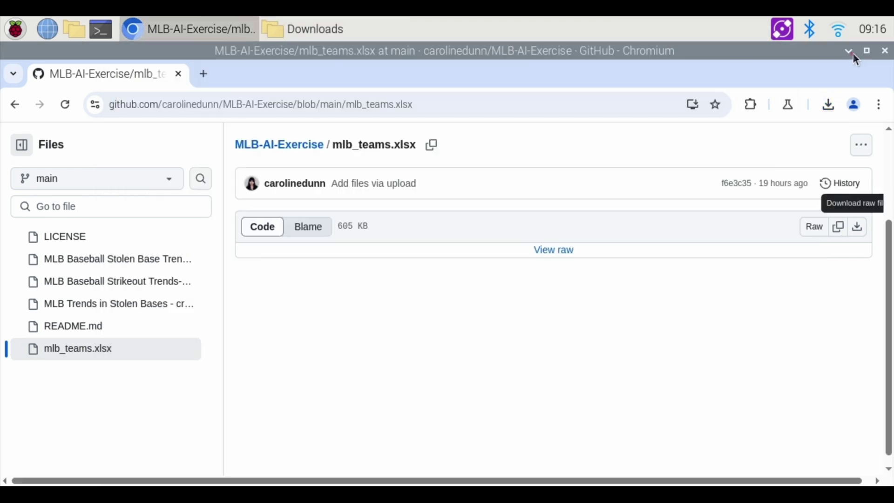
Step: In a new terminal, run 'sudo apt update' and type 'sudo apt install libreoffice -y' without running it
click(848, 51)
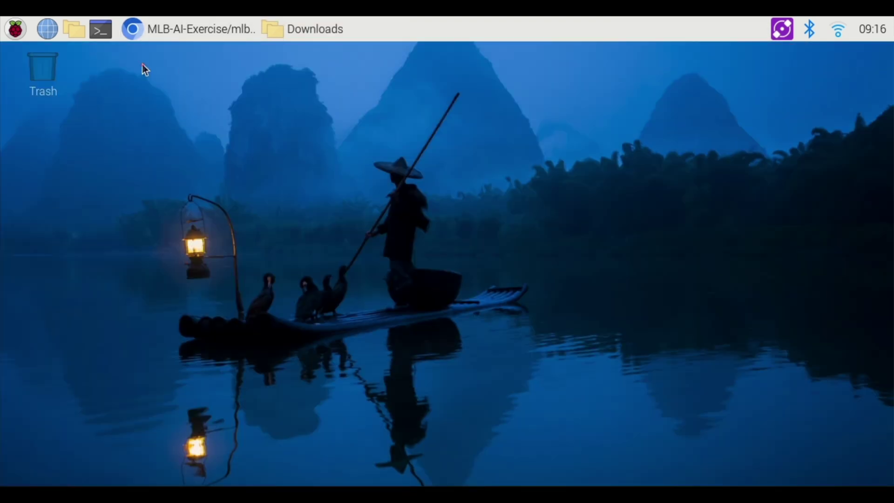
click(105, 37)
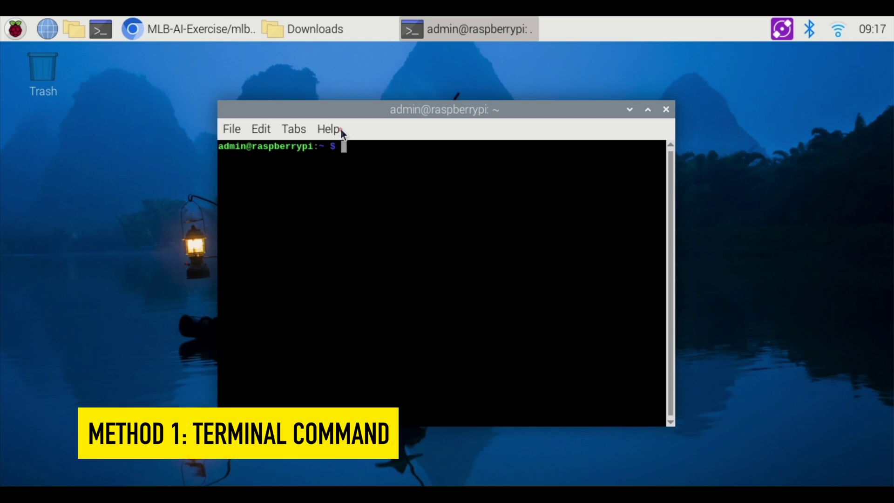
text(sudo apt update)
key(Return)
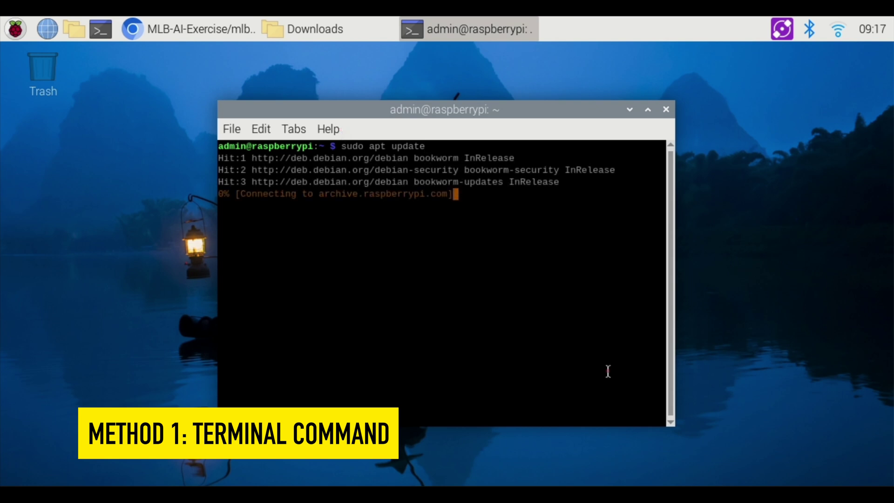
text(sudo apt install libreoffice -y)
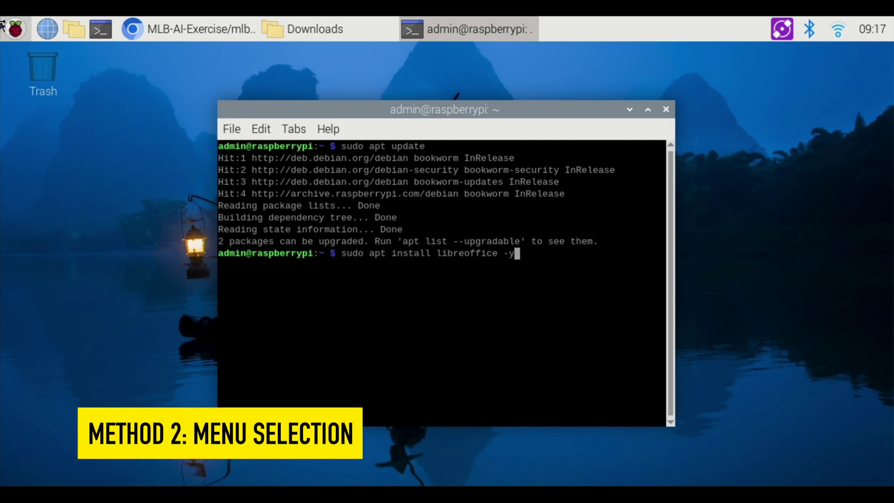
click(17, 30)
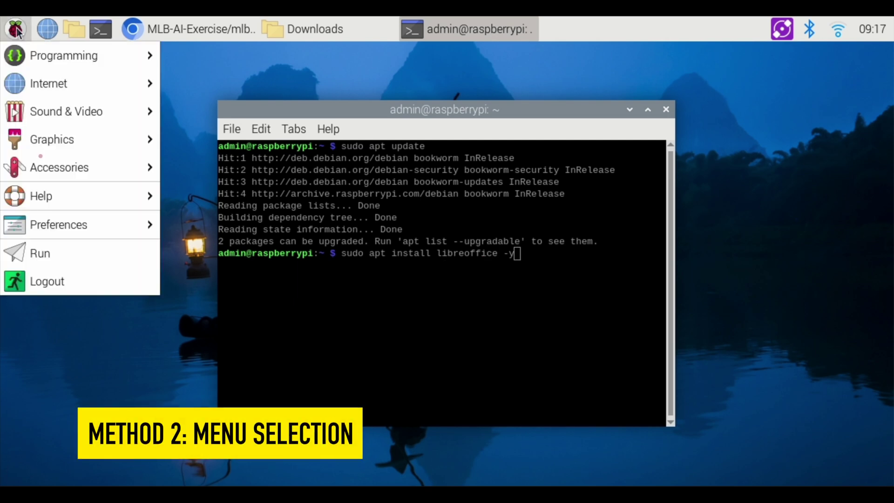
mouse_move(90, 229)
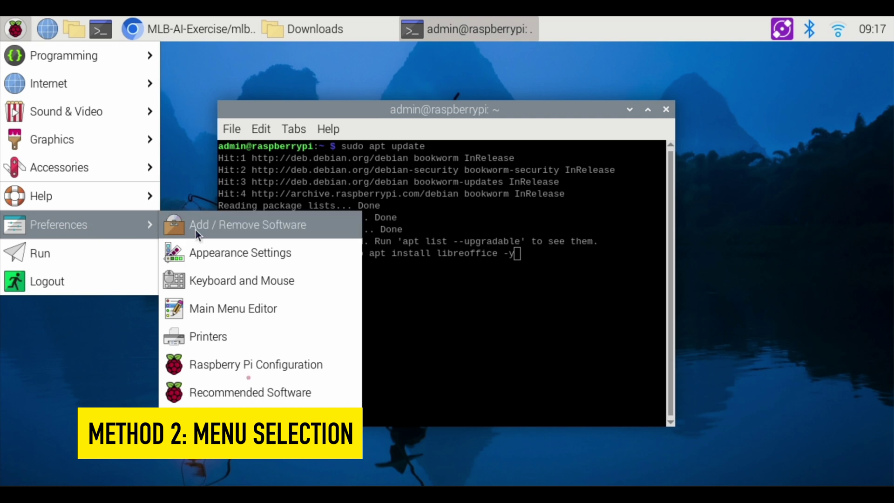
click(254, 391)
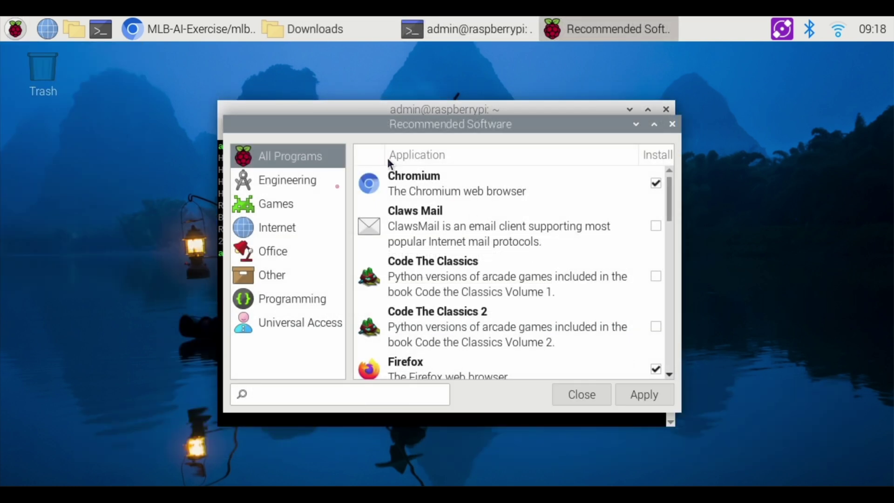
click(283, 252)
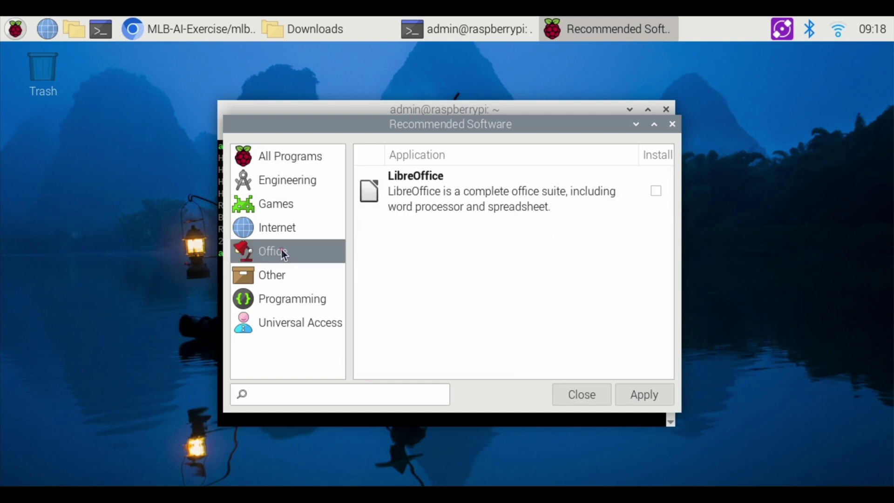
click(656, 191)
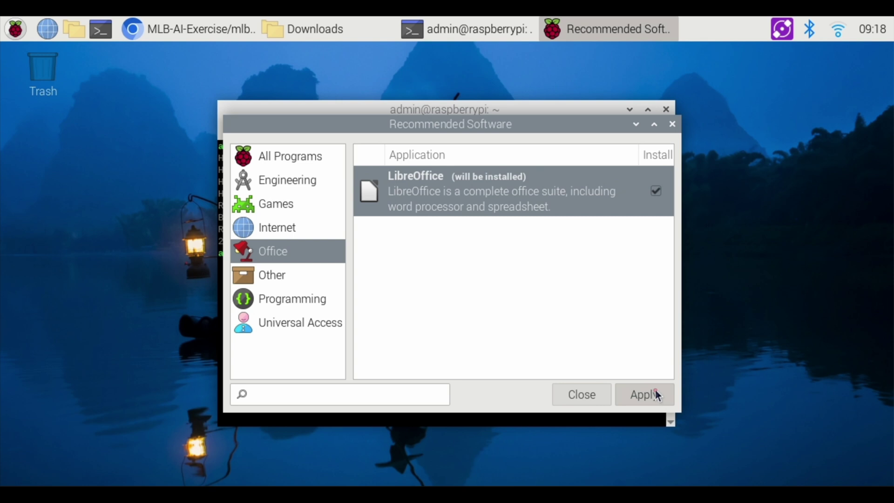
click(567, 397)
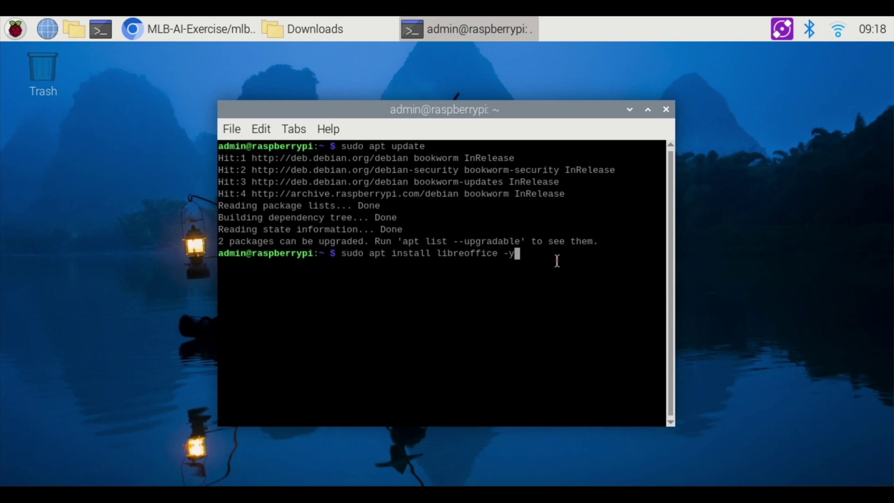
Step: Run 'sudo apt install libreoffice -y' and close the terminal once it finishes
key(Return)
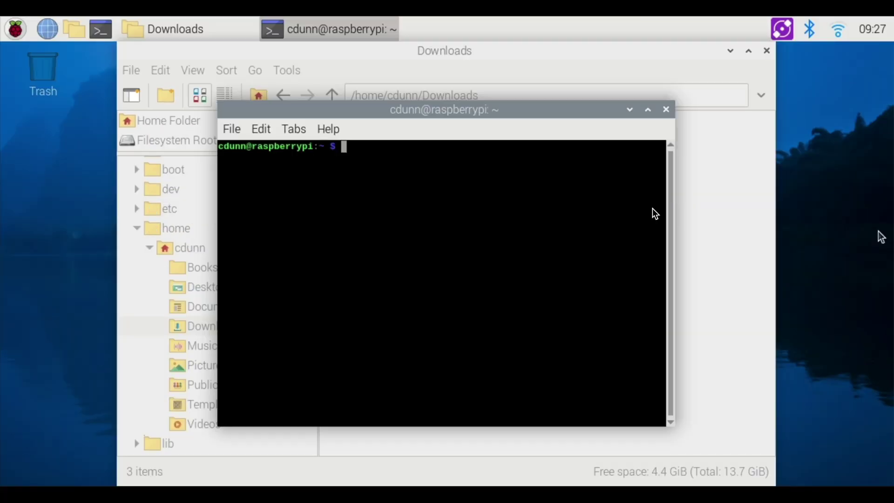
click(668, 110)
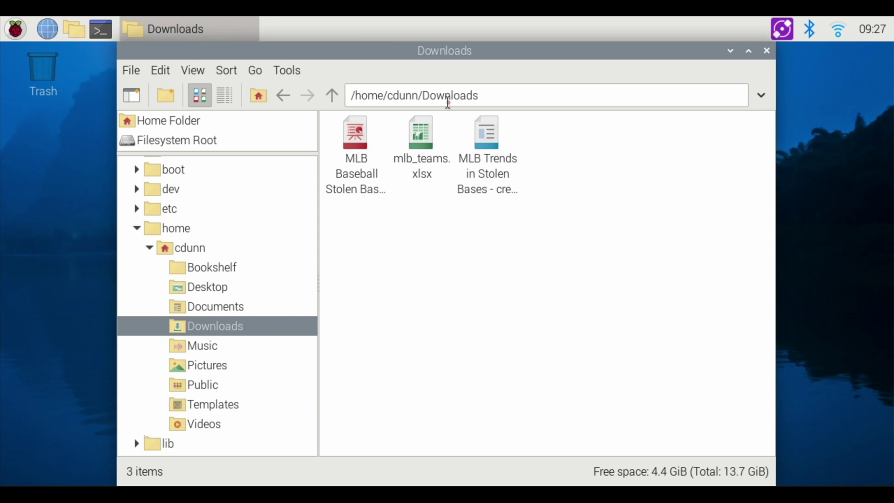
Step: Open 'MLB Baseball Stolen Base Trends-Created by Copilot.pptx' in LibreOffice Impress and dismiss the tip of the day
click(355, 145)
double_click(355, 144)
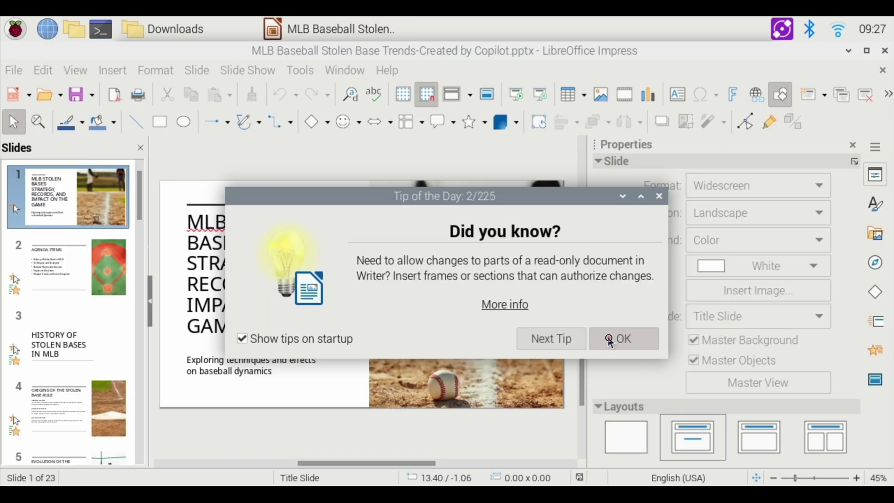
click(608, 339)
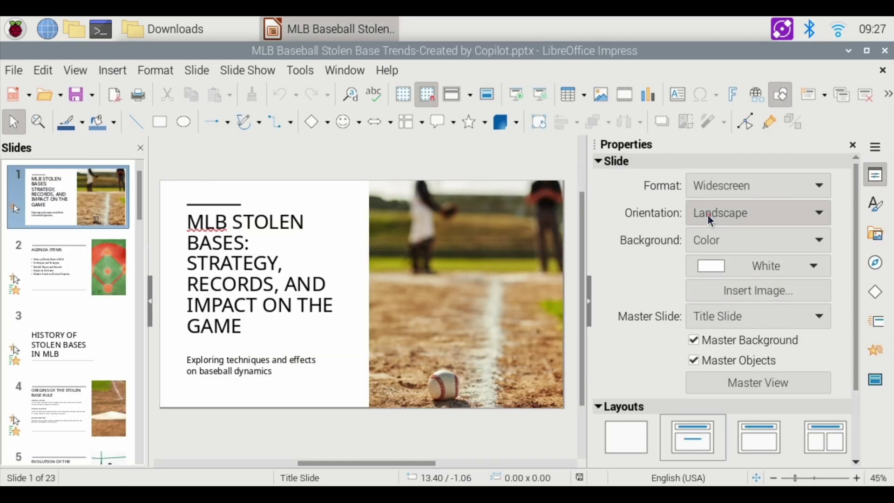
Step: Close the Properties sidebar and step through slides 2-4, test-selecting 'Records' and 'baseball'
click(852, 147)
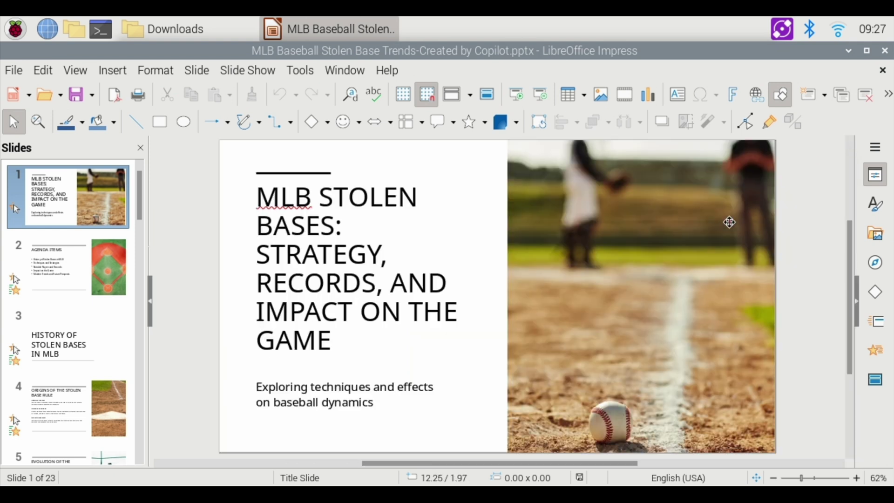
click(86, 269)
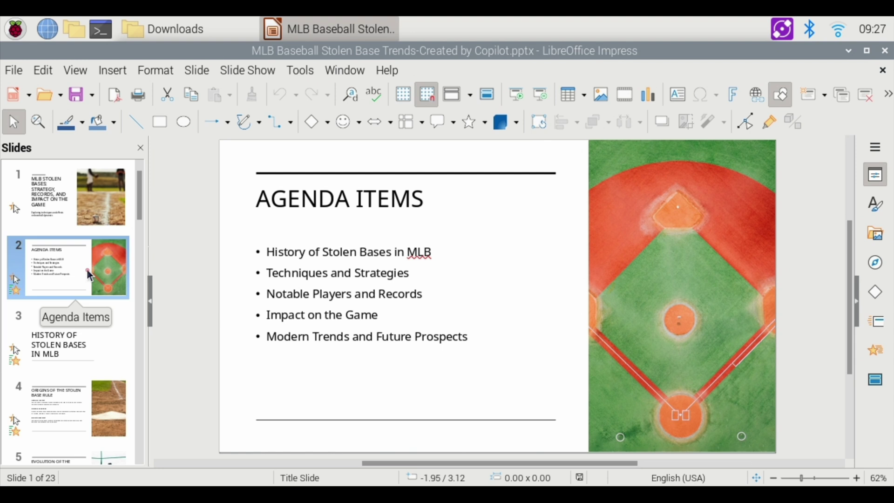
double_click(400, 296)
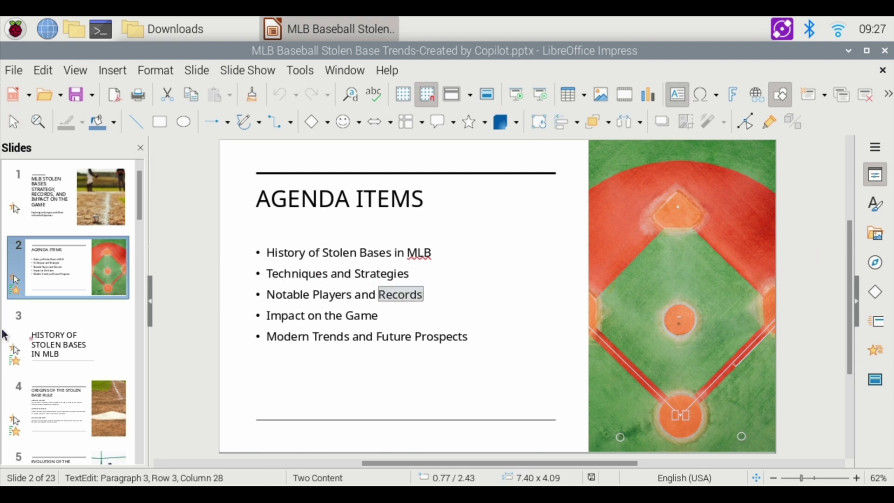
click(50, 341)
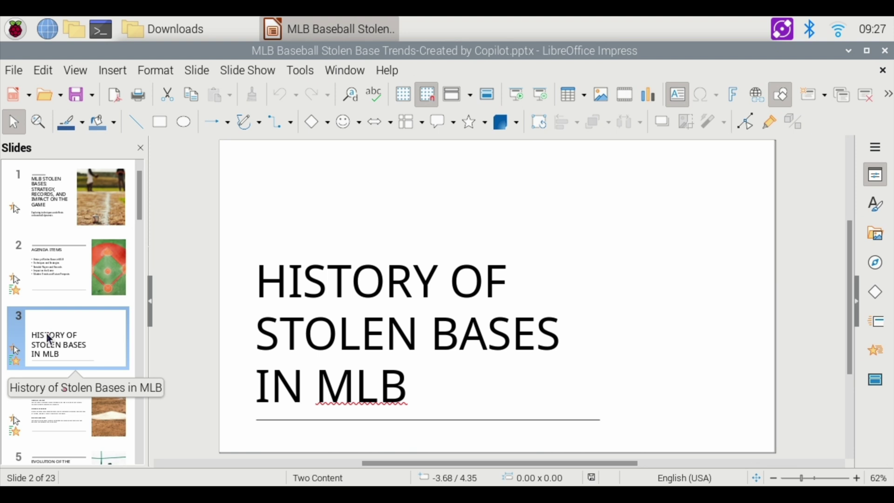
click(58, 406)
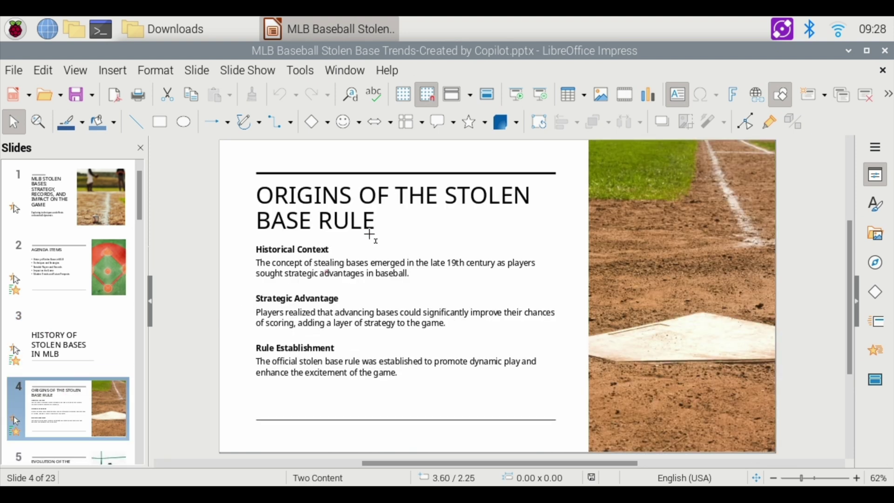
double_click(402, 274)
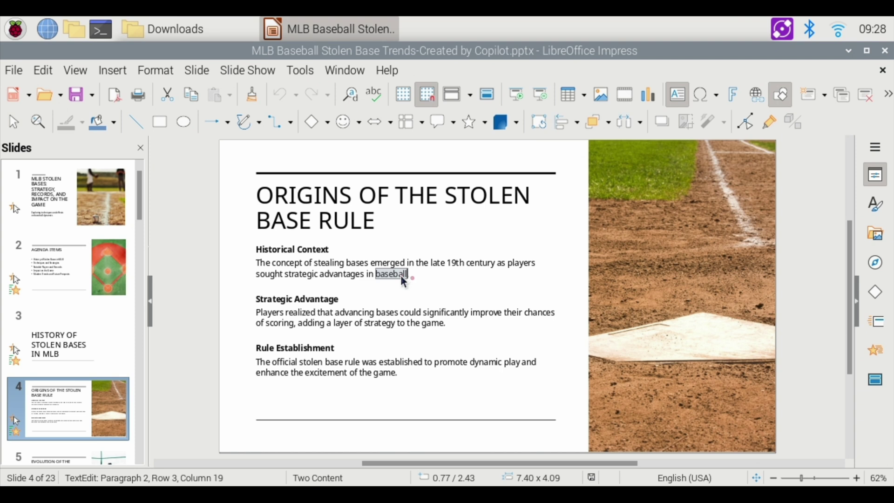
click(466, 326)
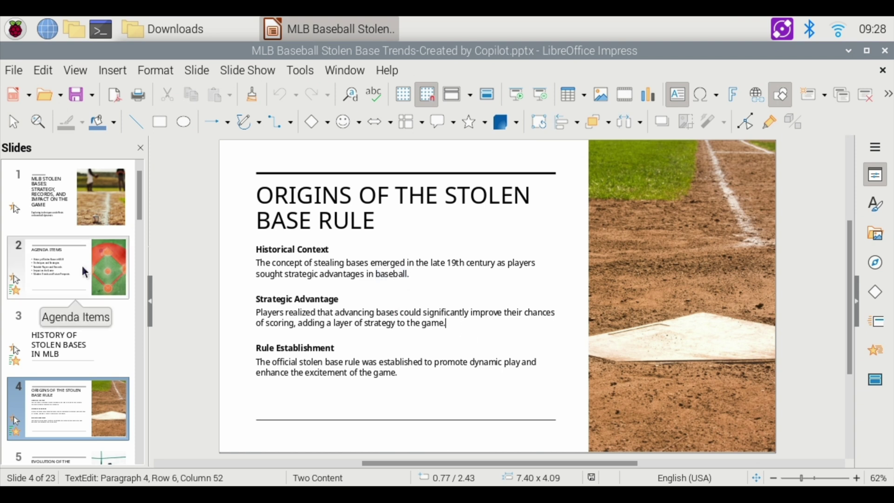
Step: Start saving the presentation, then dismiss the Confirm File Format warning without saving
click(79, 101)
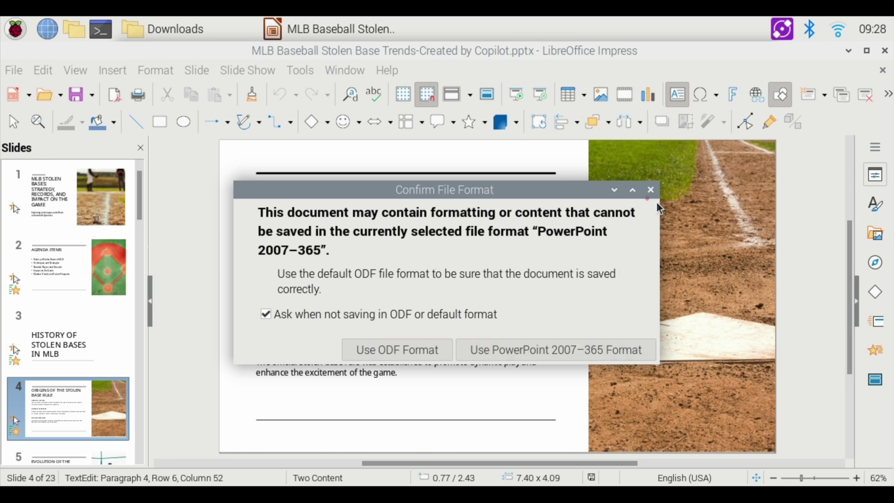
click(650, 190)
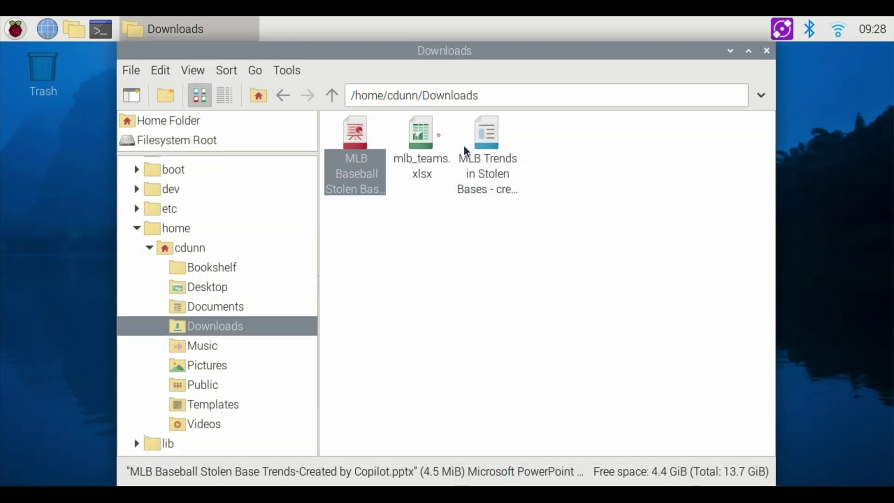
Step: Open the MLB Trends in Stolen Bases .docx in Writer, set zoom to 100%, and scroll down
right_click(488, 139)
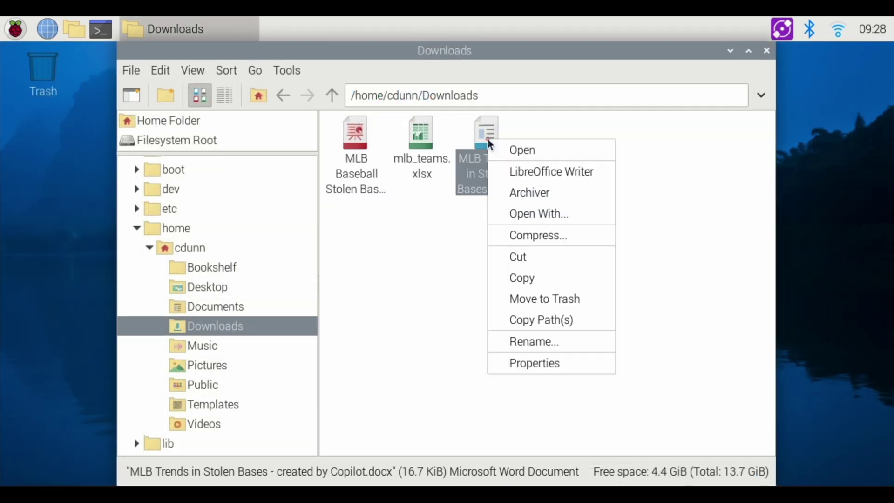
click(531, 150)
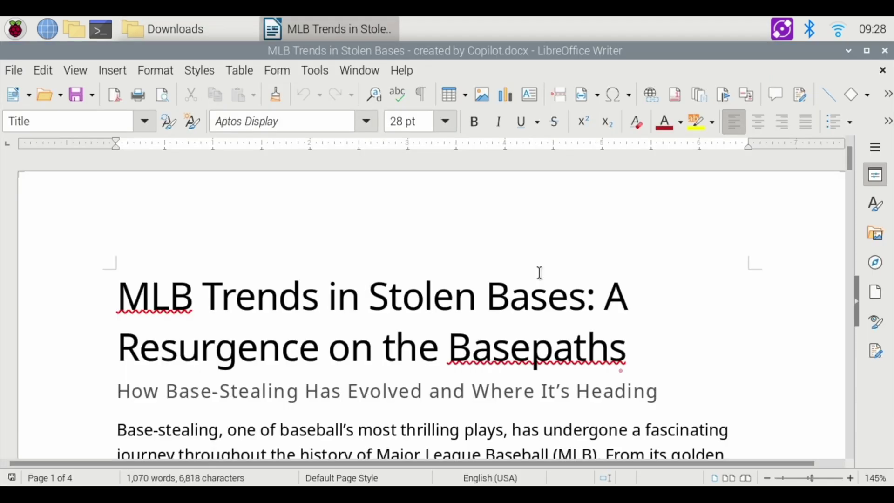
click(807, 477)
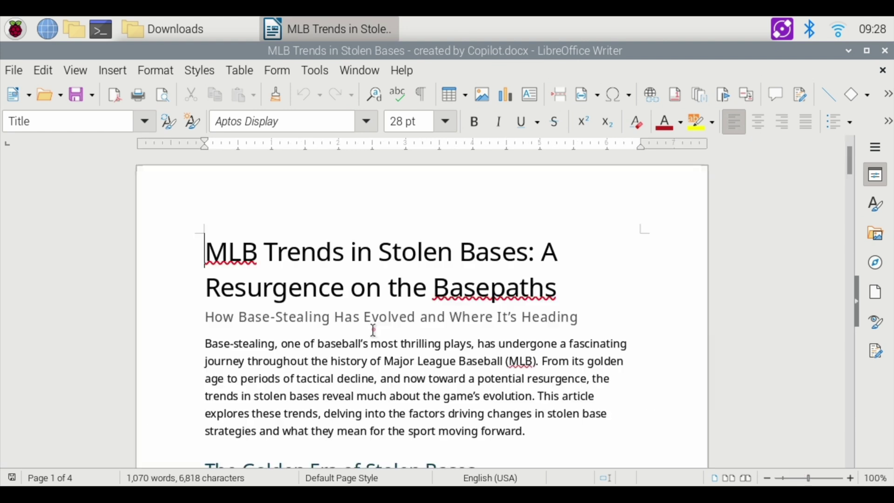
scroll(372, 325, down, 10)
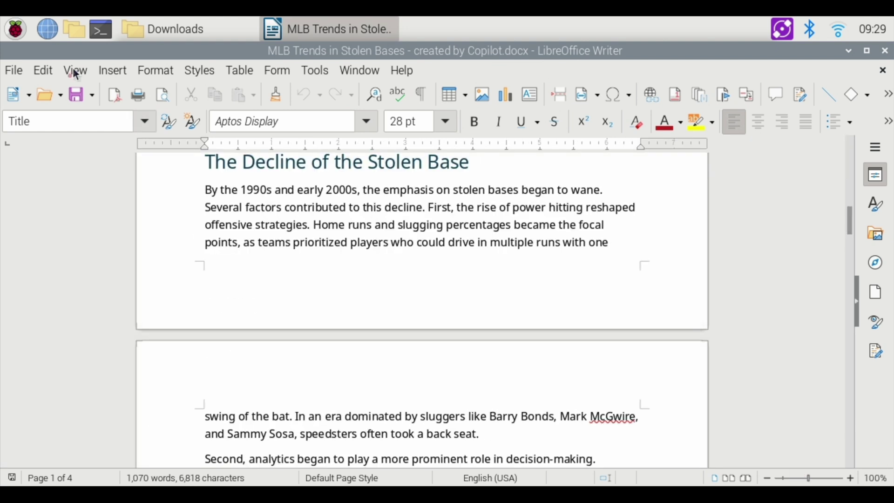
Step: Start saving the Word document, cancel at the Save dialog, and close Writer without a new copy
click(83, 97)
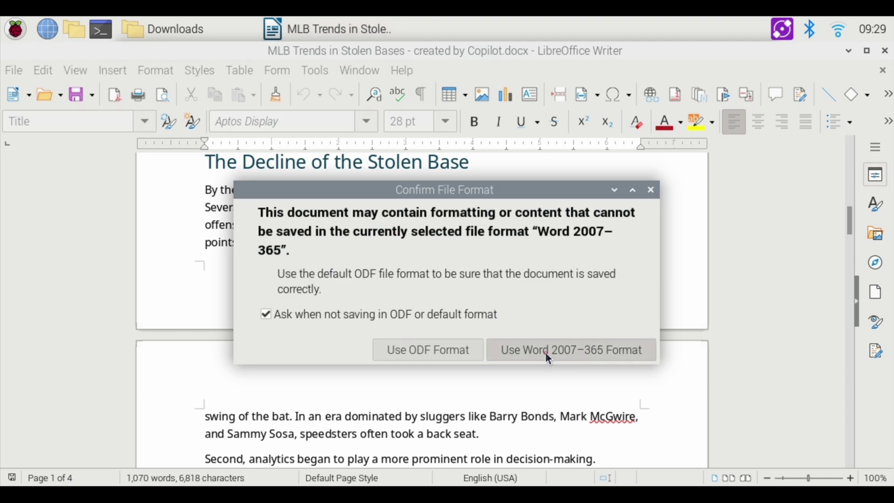
click(652, 191)
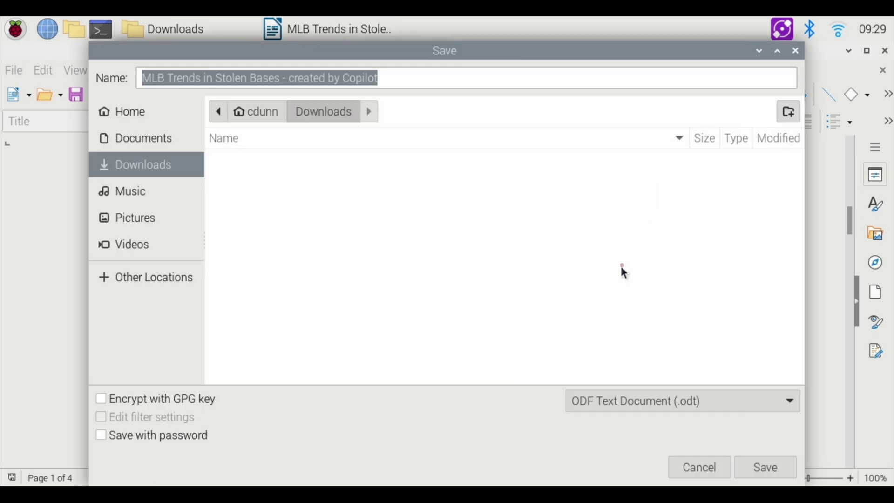
click(770, 471)
click(885, 52)
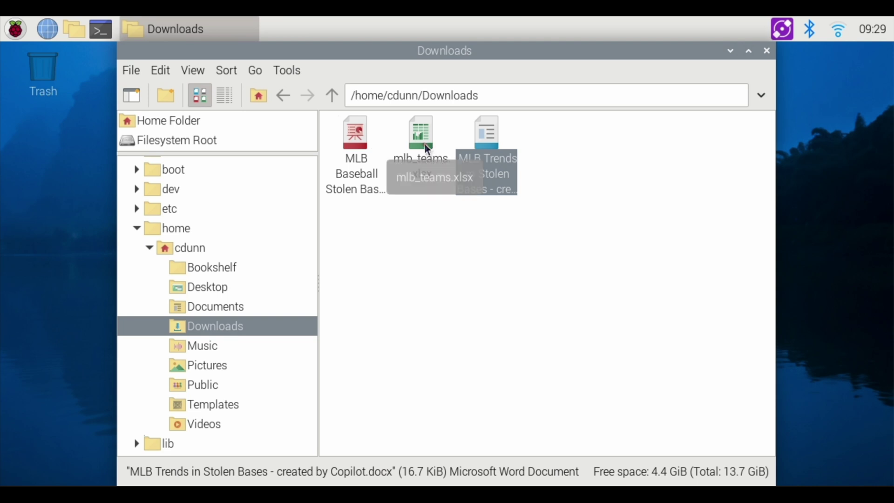
right_click(425, 144)
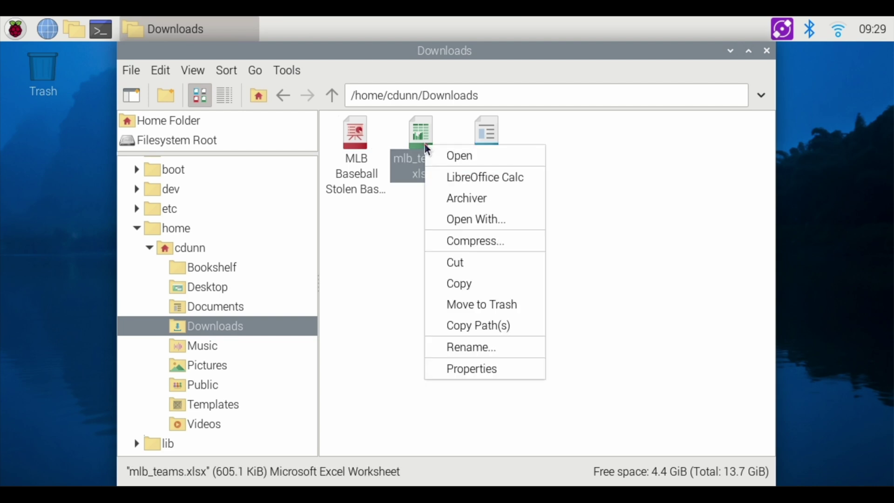
Step: Open mlb_teams.xlsx from Downloads in LibreOffice Calc
click(453, 173)
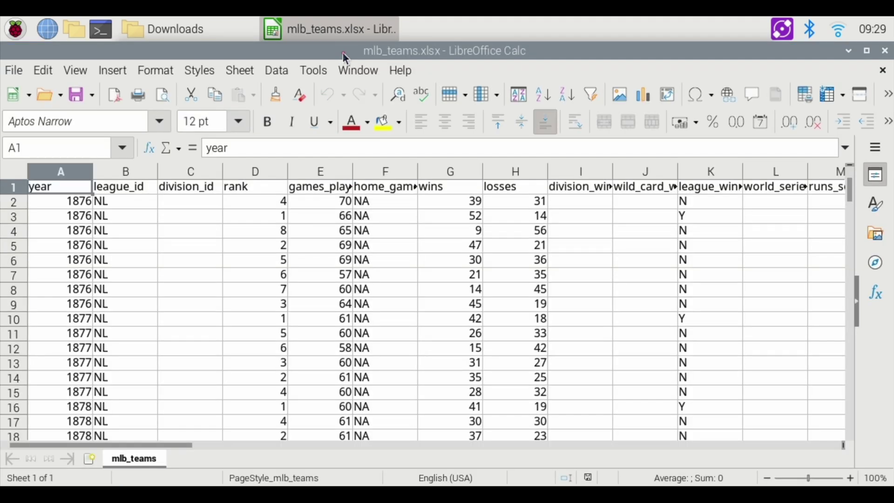
click(93, 96)
Step: Save As mlb_teams with file type Text CSV (.csv), confirming Use Text CSV Format
click(114, 120)
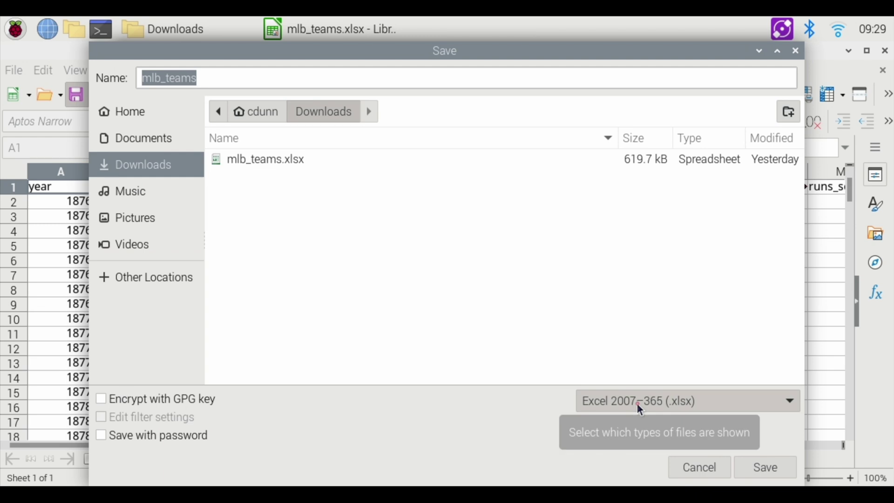
click(636, 404)
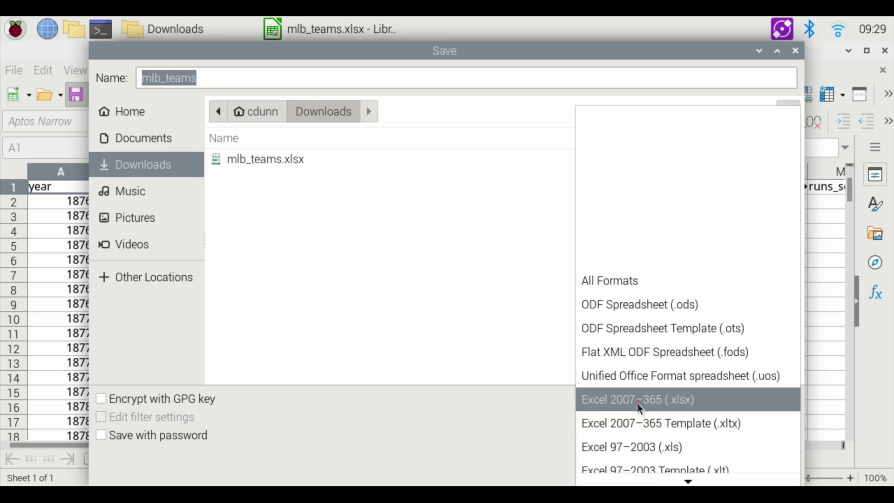
scroll(644, 434, down, 5)
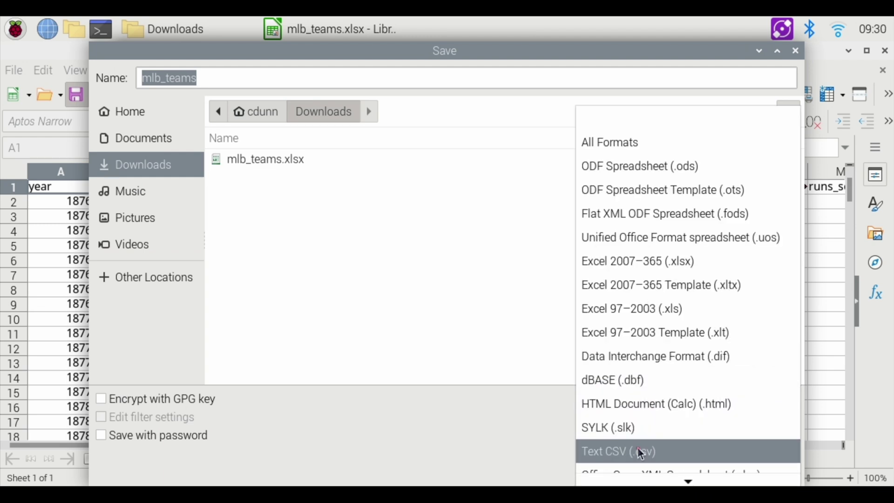
click(640, 453)
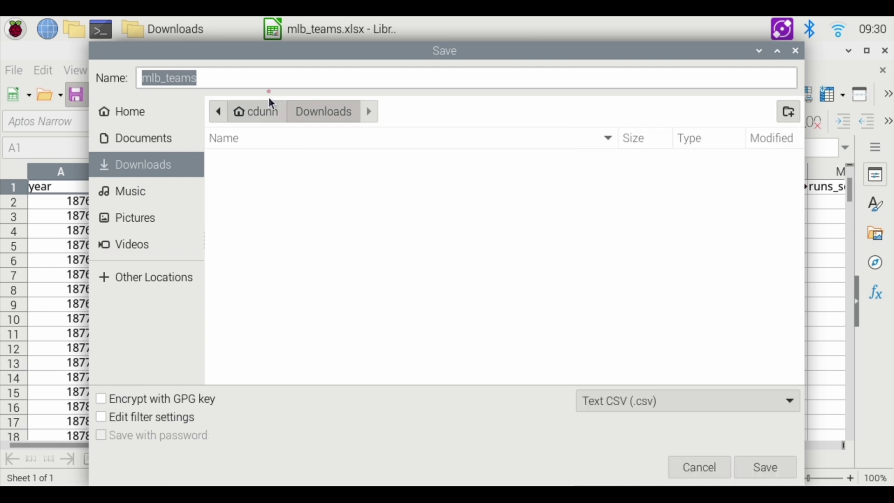
click(767, 469)
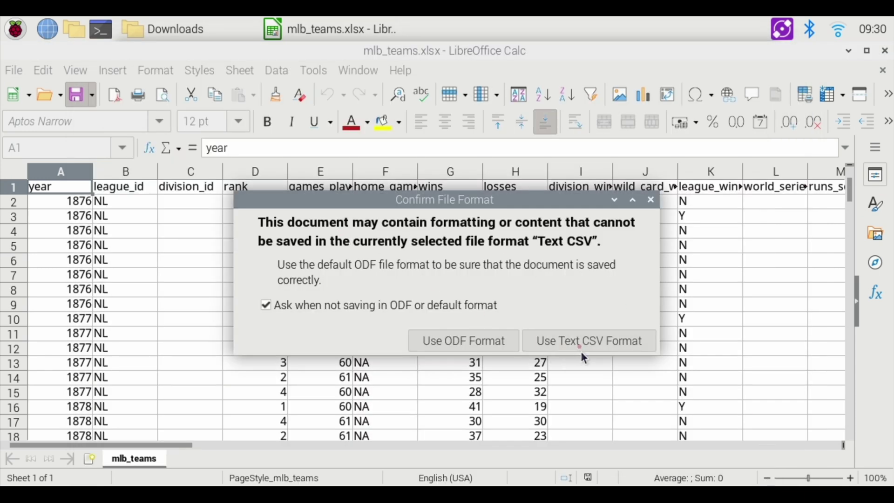
click(584, 348)
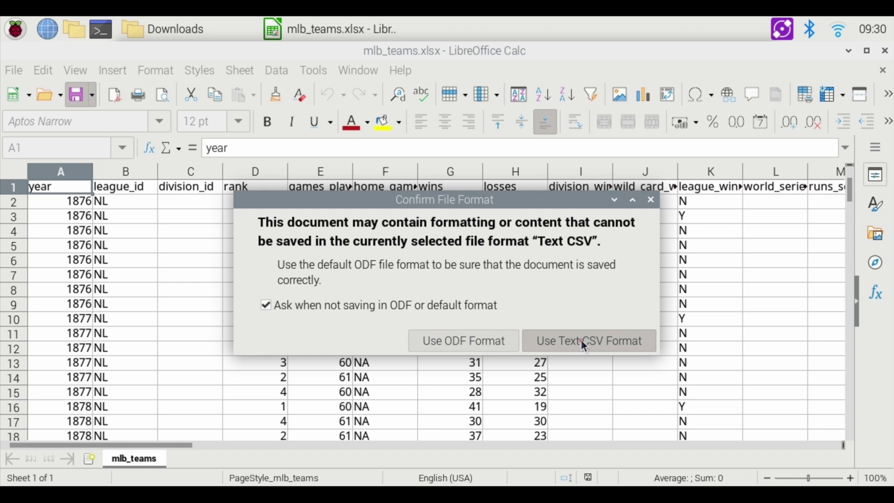